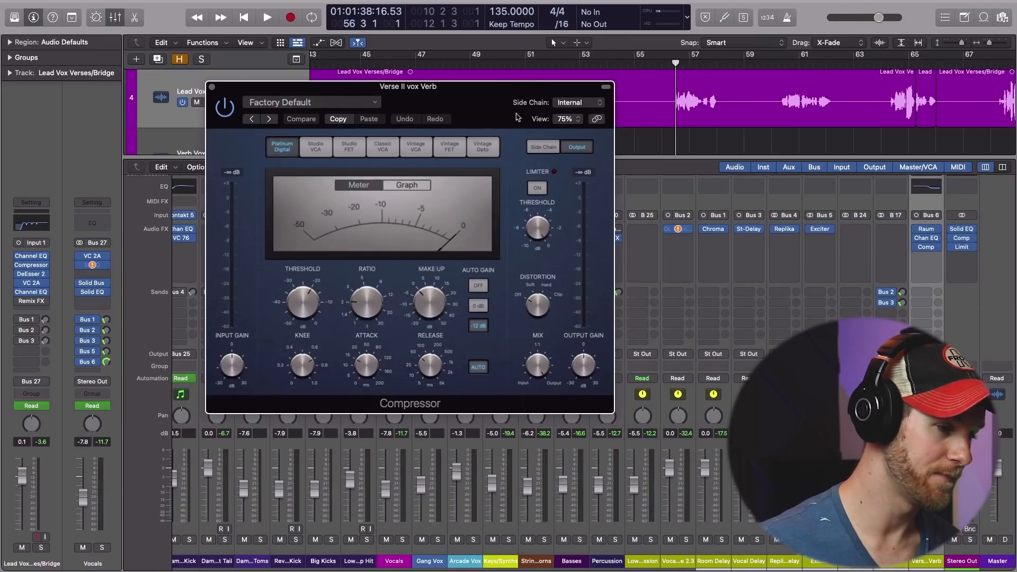
Set the reverb compressor's side chain source to the Lead Vox Verses/Bridge (Audio 28) track.
left_click(593, 103)
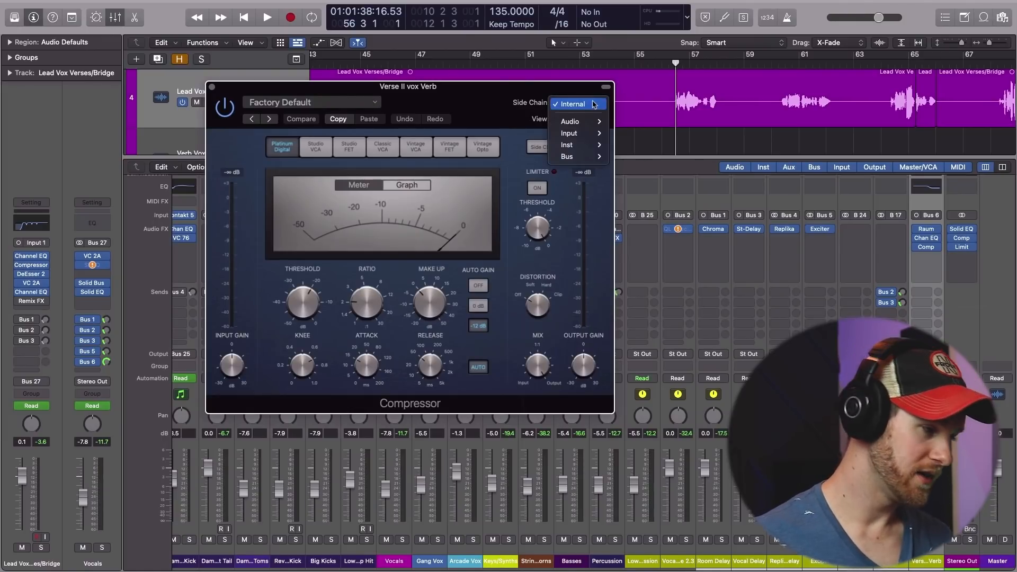
left_click(456, 95)
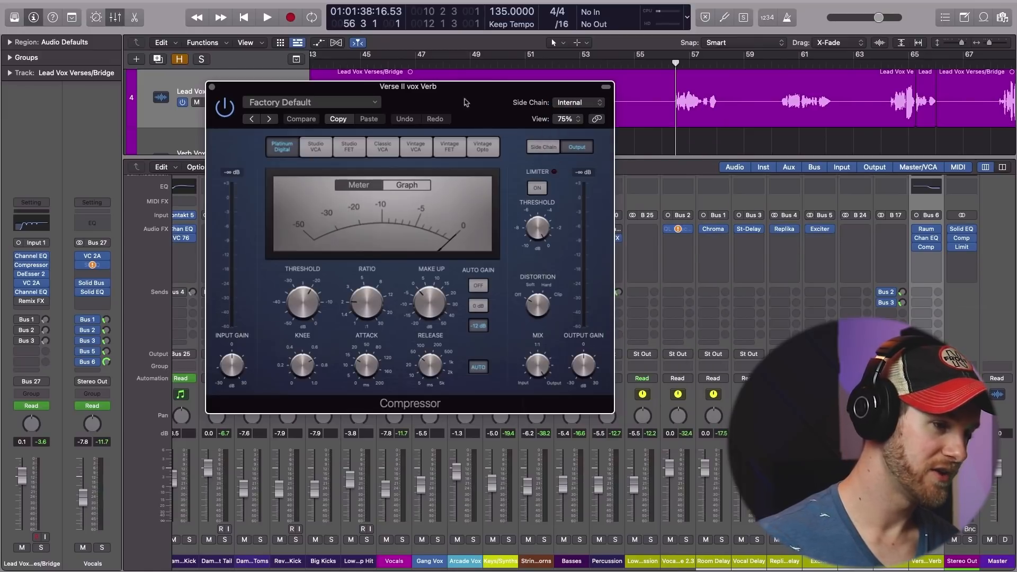
left_click_drag(479, 96, 492, 156)
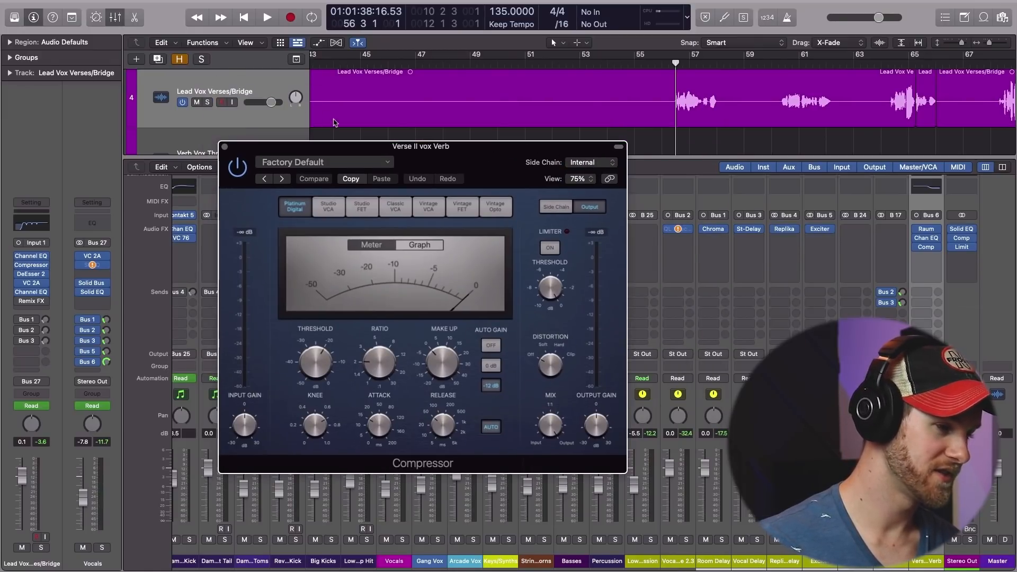
left_click(589, 162)
mouse_move(587, 184)
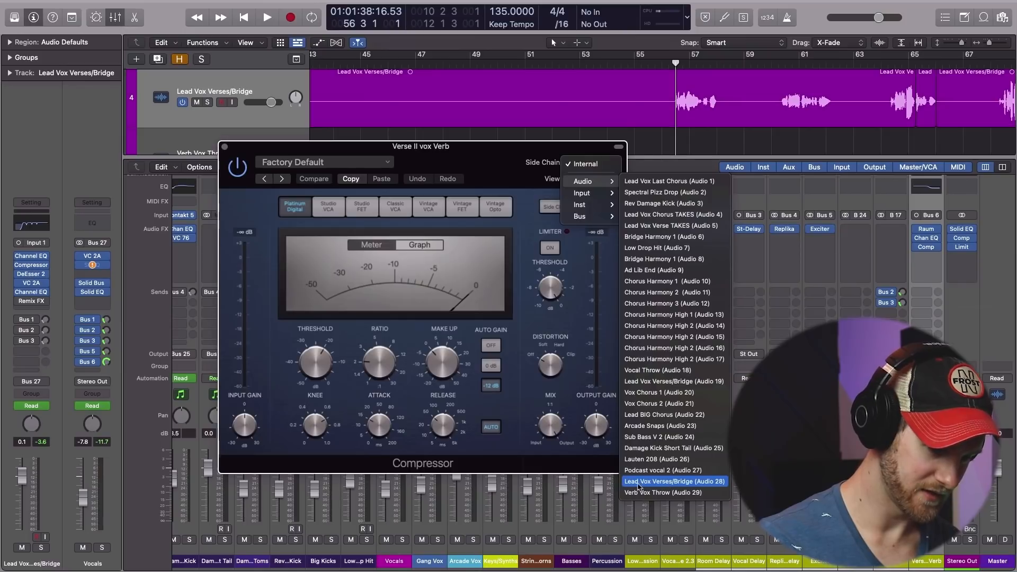
left_click(684, 485)
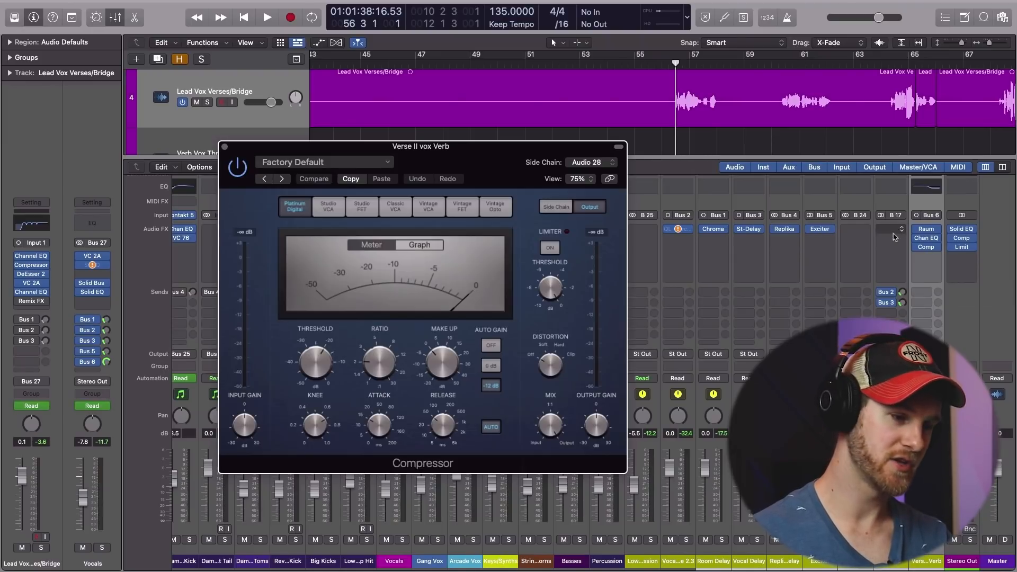
Raise the compressor's ratio to 4.1:1 and turn off its automatic release.
left_click_drag(482, 172, 483, 146)
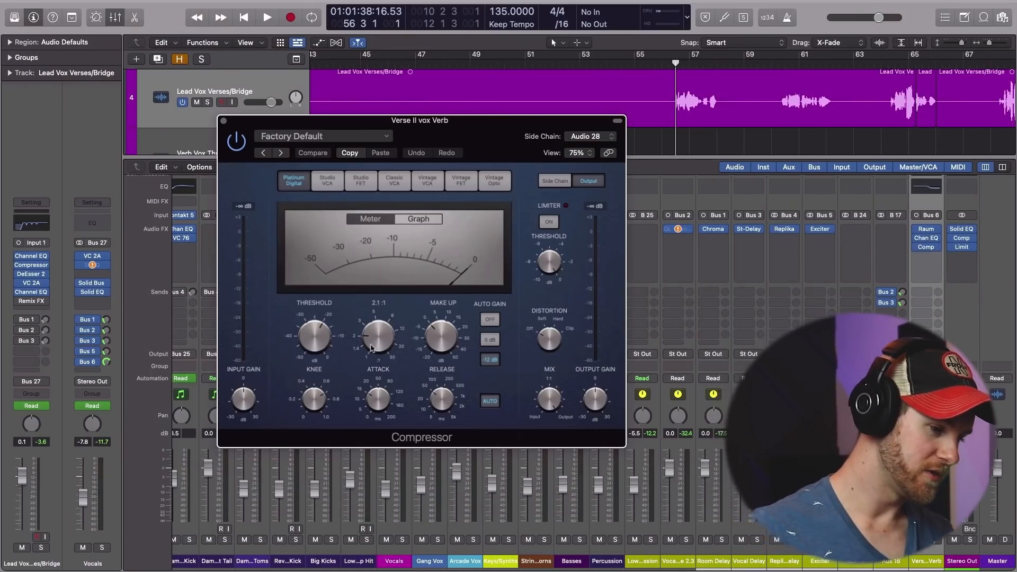
left_click_drag(371, 348, 373, 327)
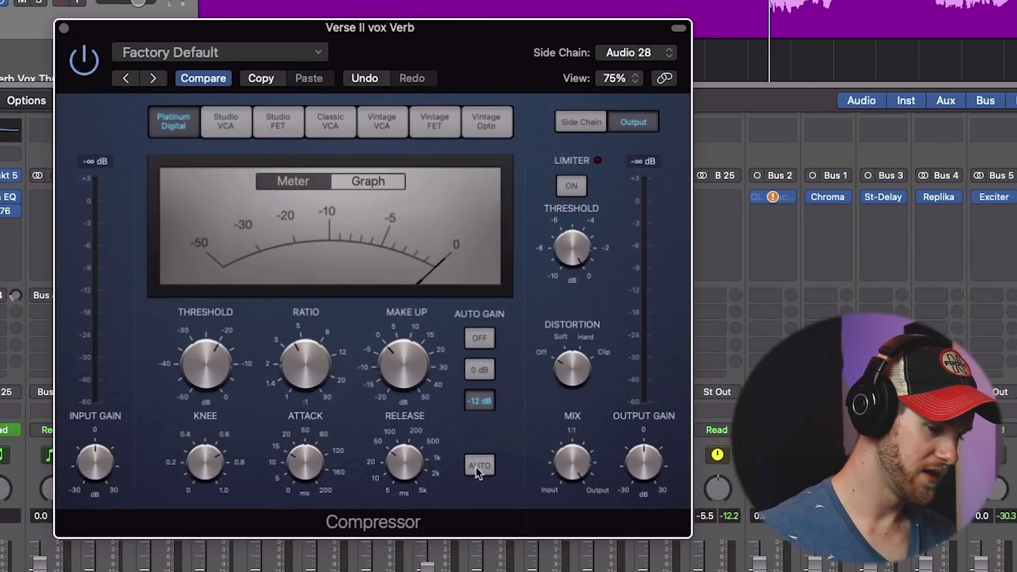
left_click(480, 467)
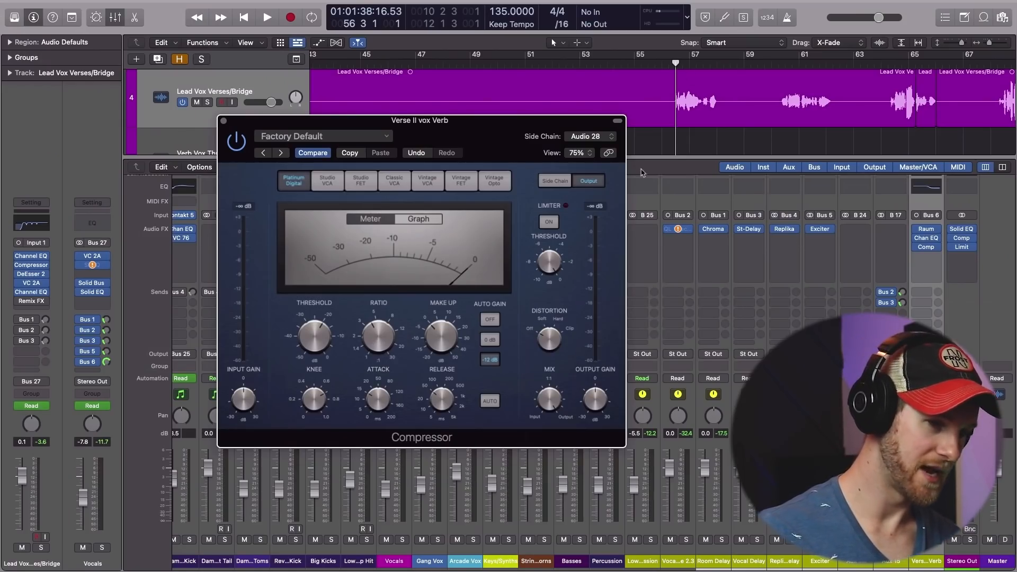
Audition the lead vocal phrase starting just after bar 56 to check the side-chained compression on the reverb.
left_click(676, 68)
key("space")
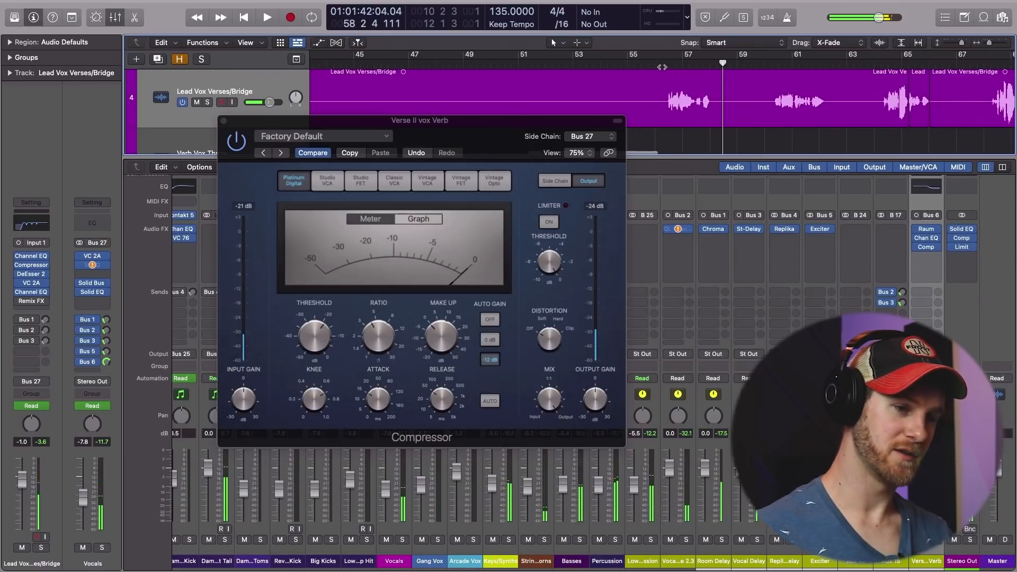
key("space")
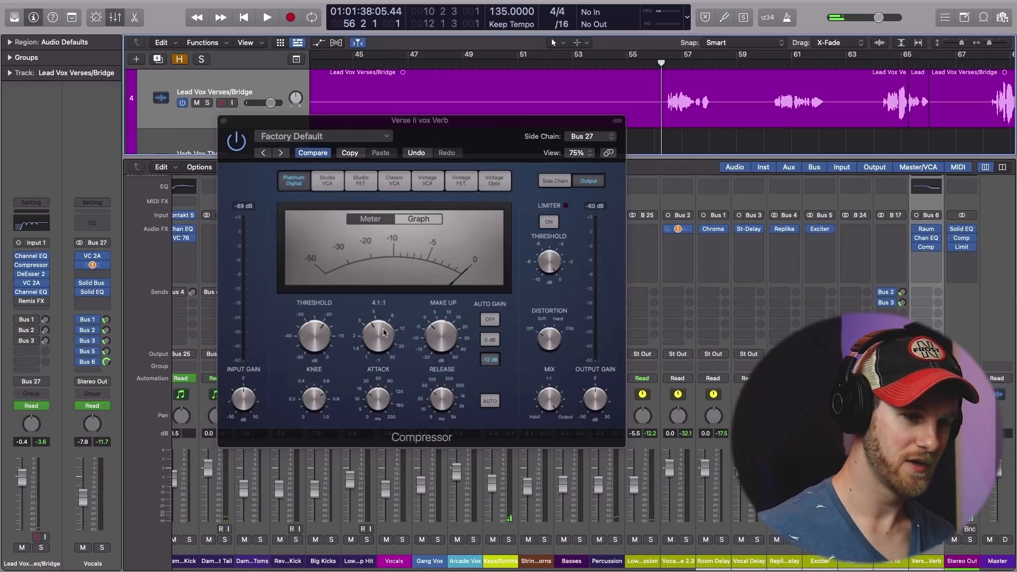
key("space")
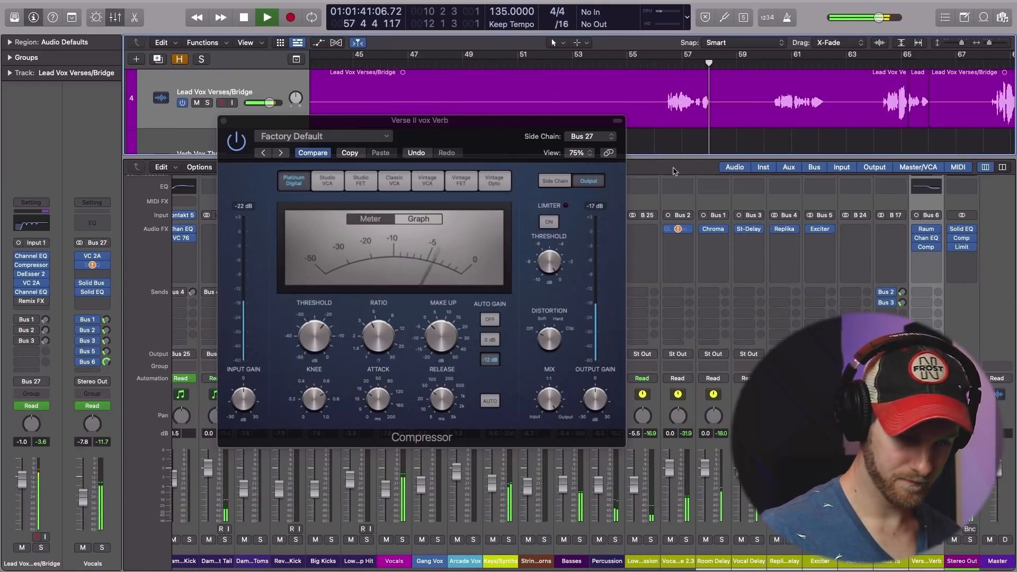
key("space")
Adjust the compressor's release time and audition the vocal phrase again from just after bar 56.
left_click(437, 401)
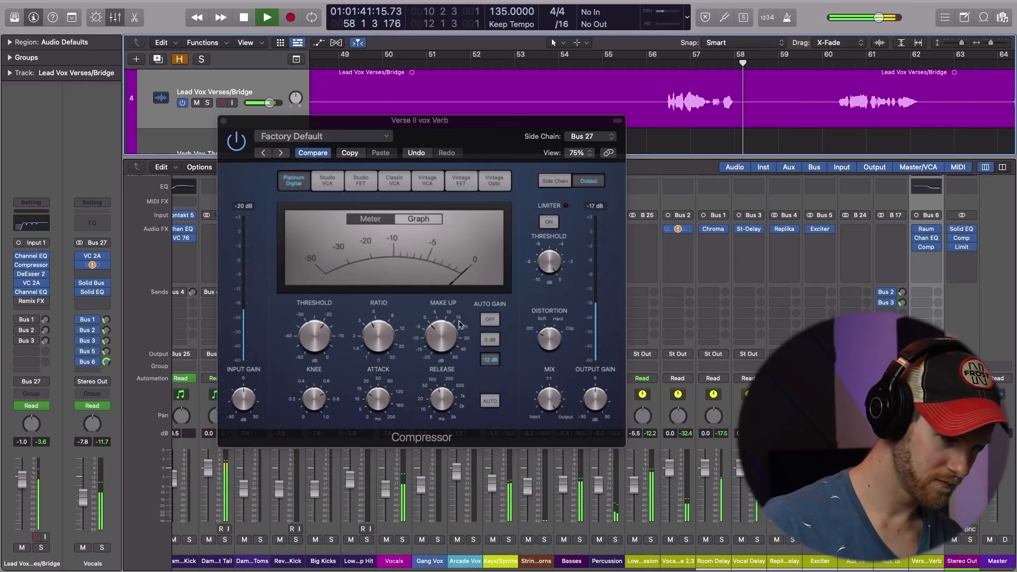
key("space")
left_click_drag(441, 399, 441, 392)
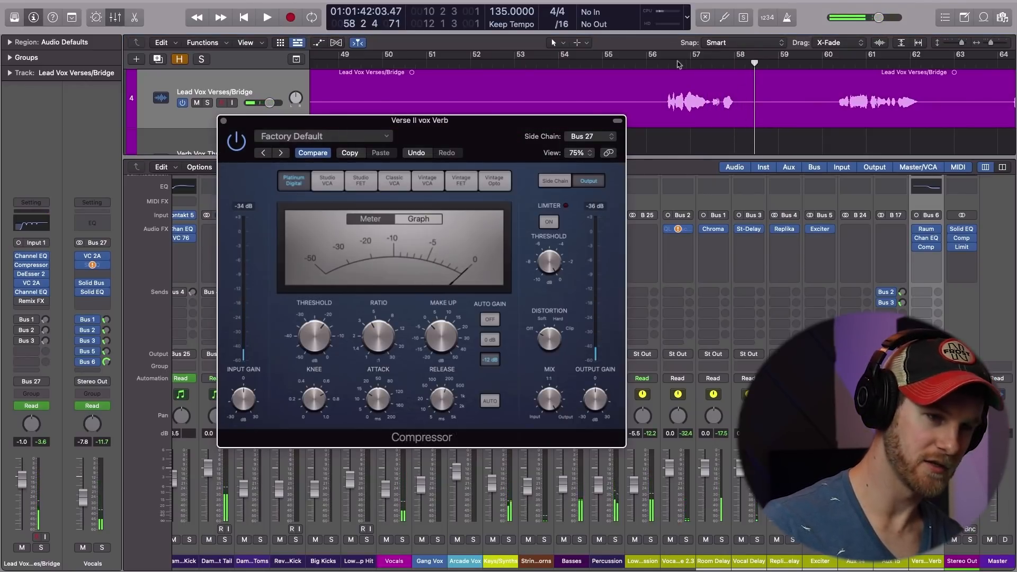
left_click(681, 63)
key("space")
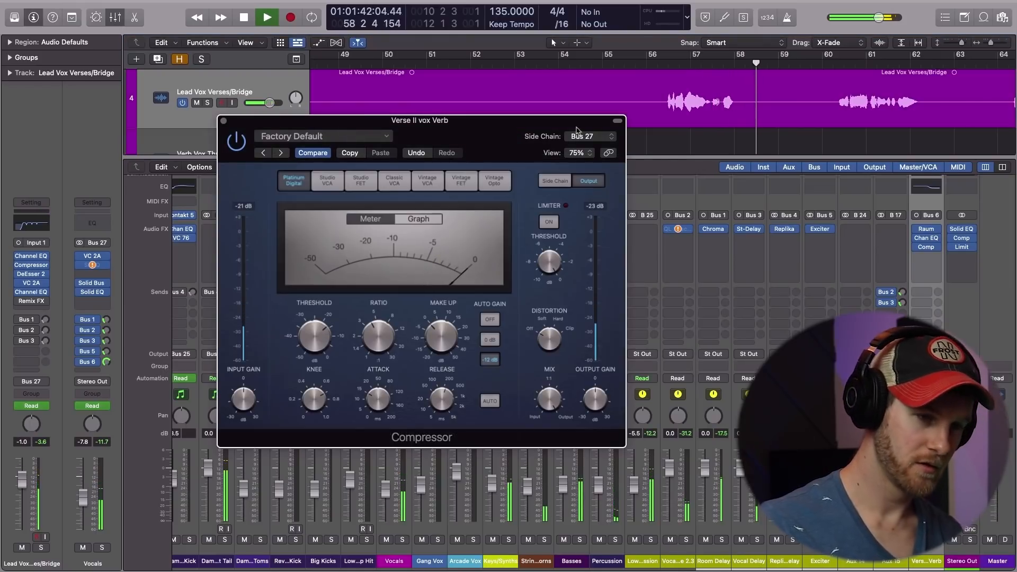
key("space")
Try lowering the compressor's threshold to -29.5 dB and audition the vocal phrase from just after bar 56.
left_click(665, 65)
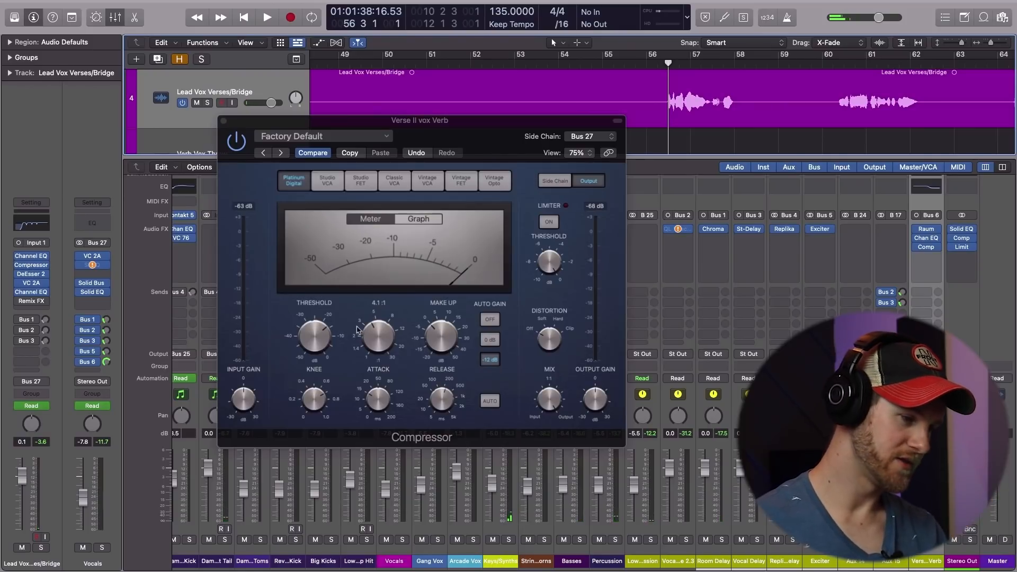
left_click_drag(314, 335, 313, 351)
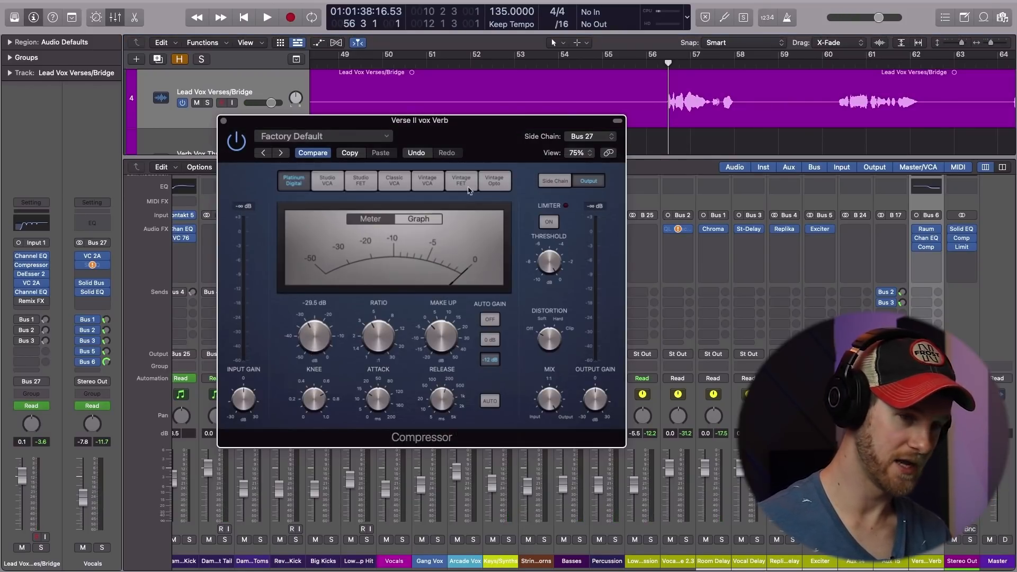
key("space")
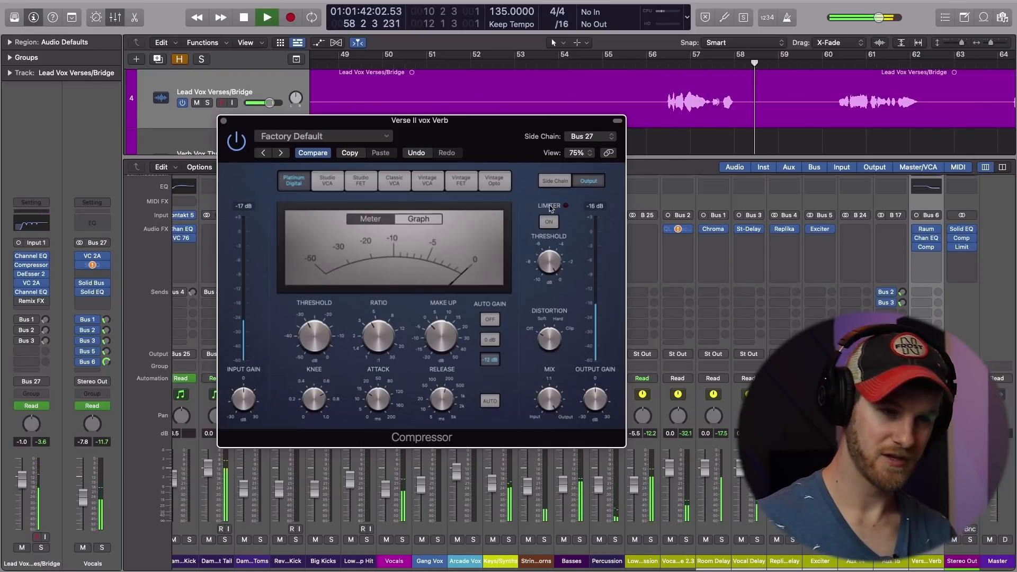
Set the compressor's threshold to -17.0 dB, ratio to 5.6:1 and attack to 20 ms while auditioning the vocal phrase.
key("space")
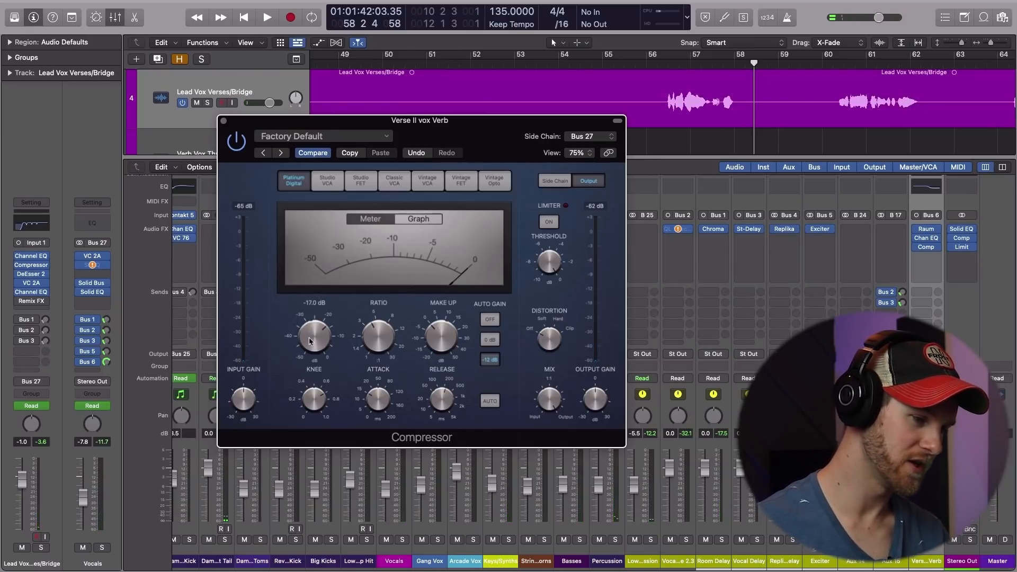
key("space")
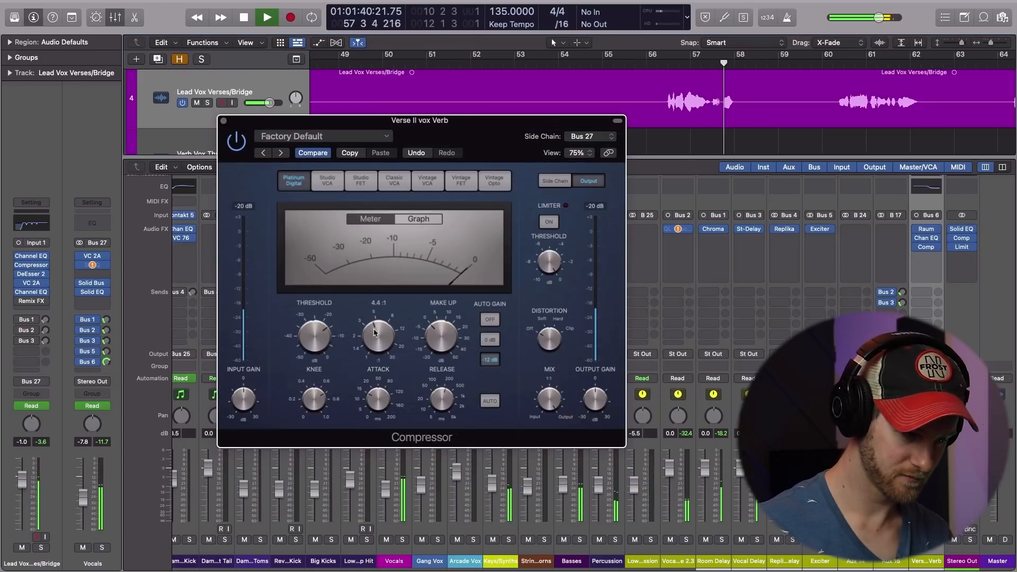
key("space")
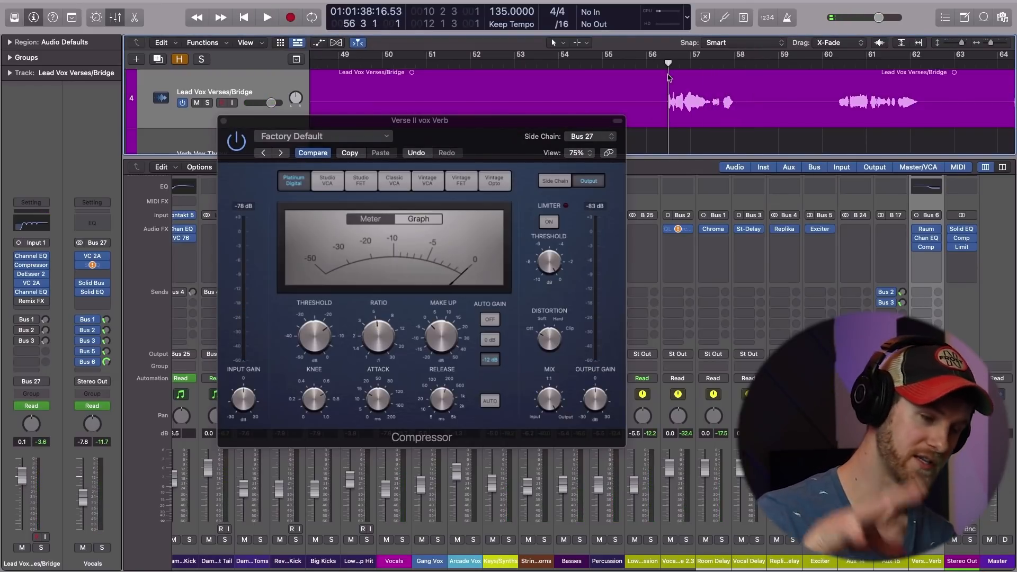
key("space")
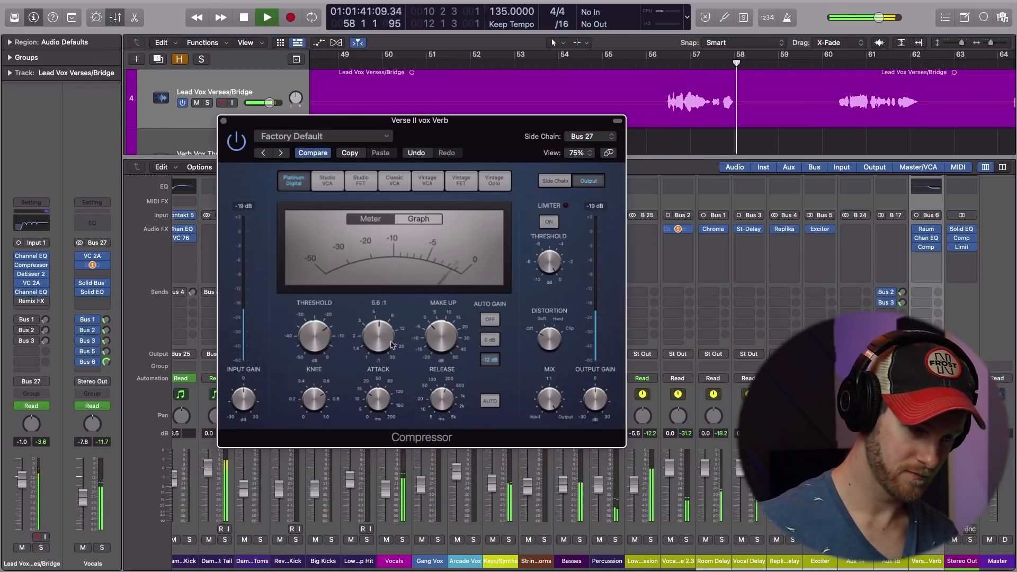
key("space")
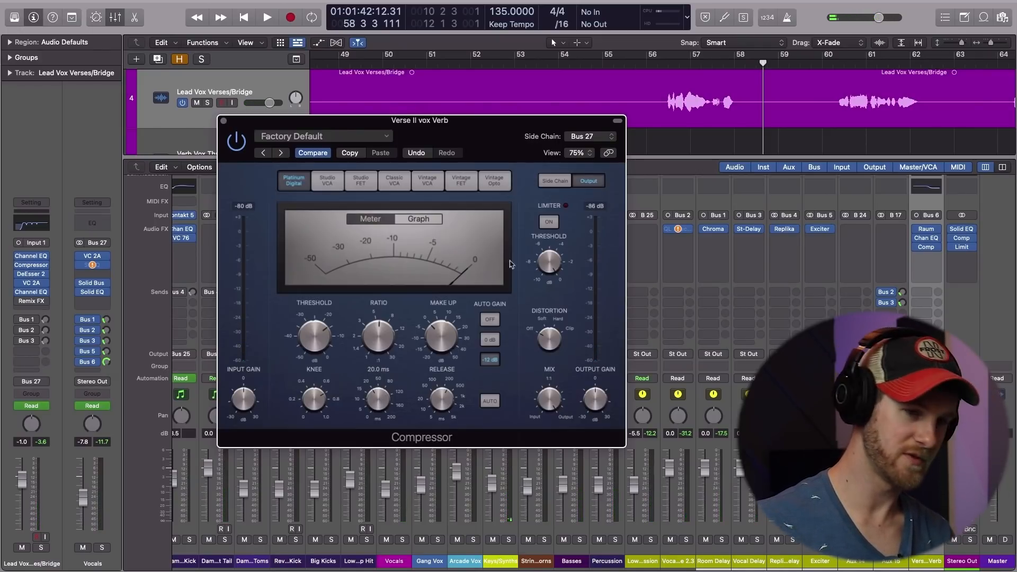
left_click(664, 68)
key("space")
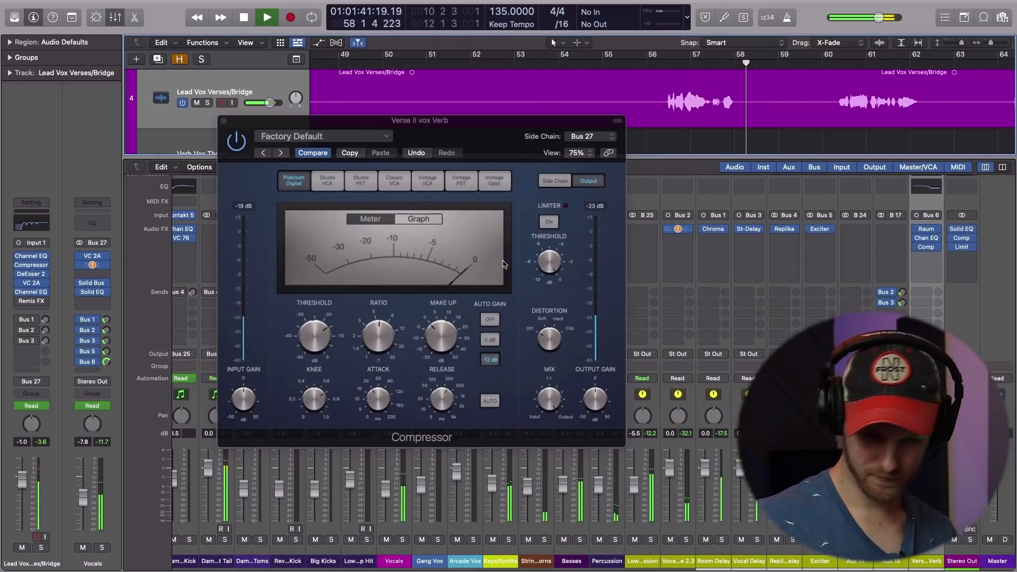
key("space")
Compare the reverb on the vocal phrase with the compressor bypassed and with it switched back on.
left_click(237, 145)
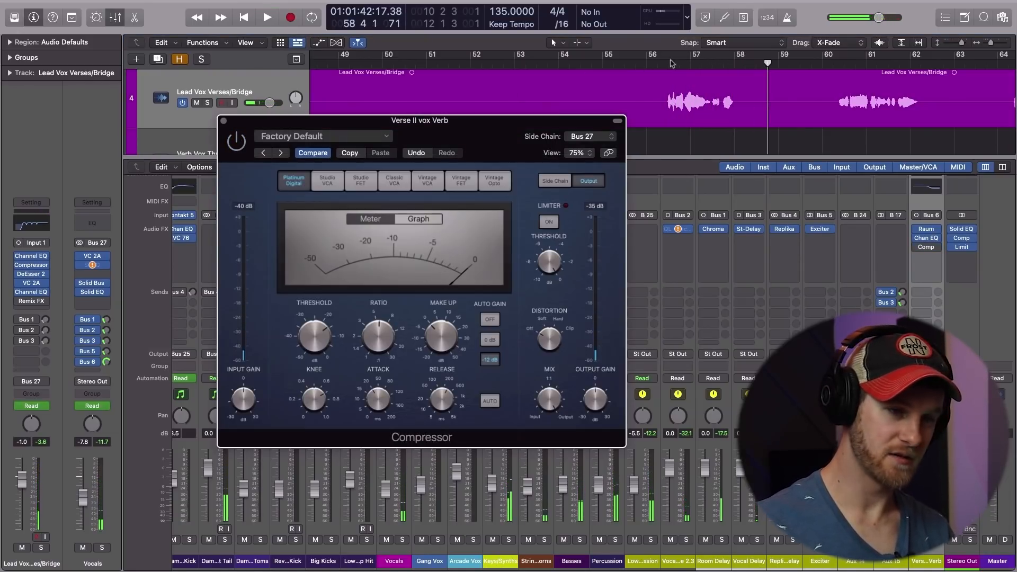
left_click(667, 64)
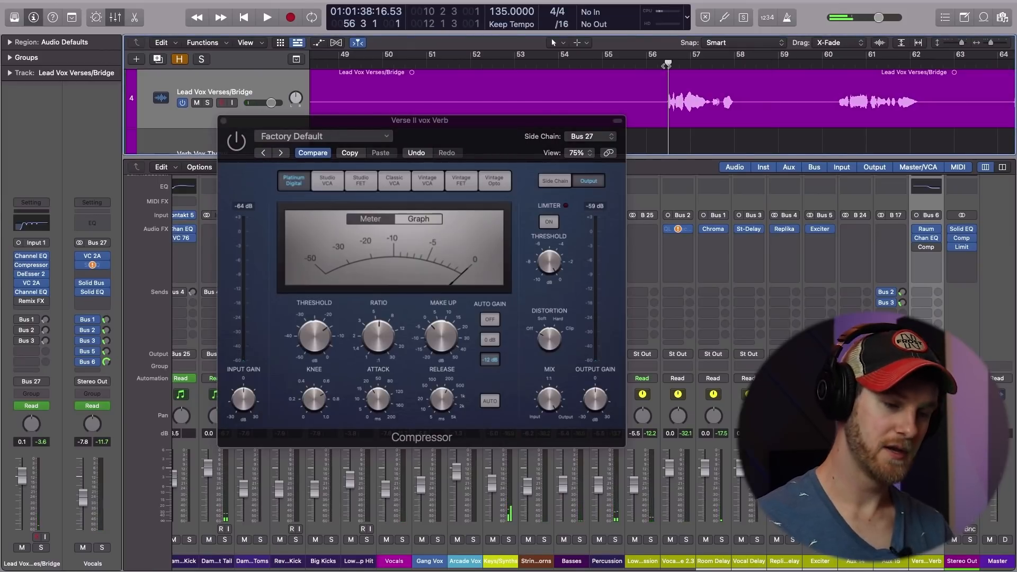
key("space")
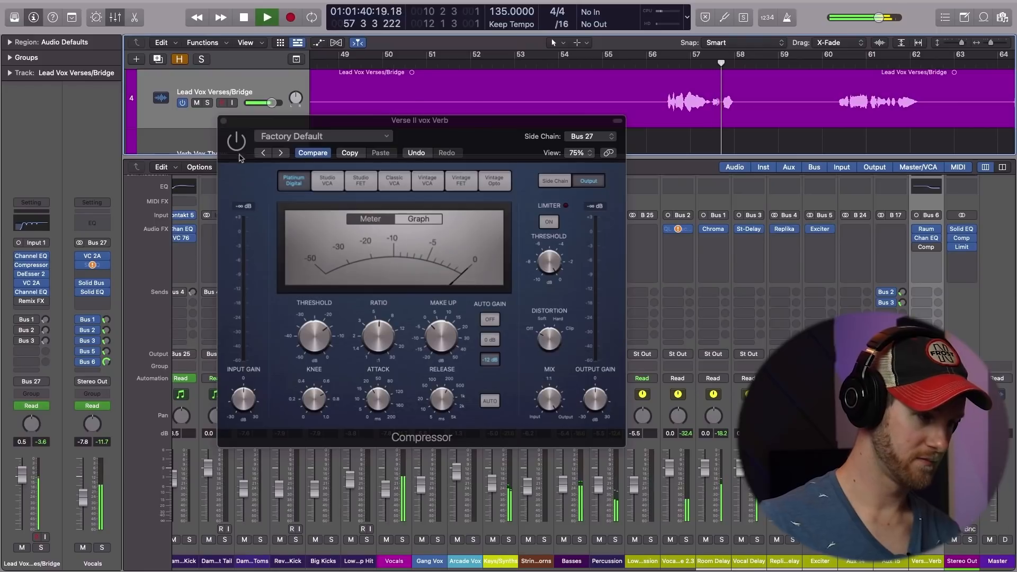
key("space")
left_click(267, 141)
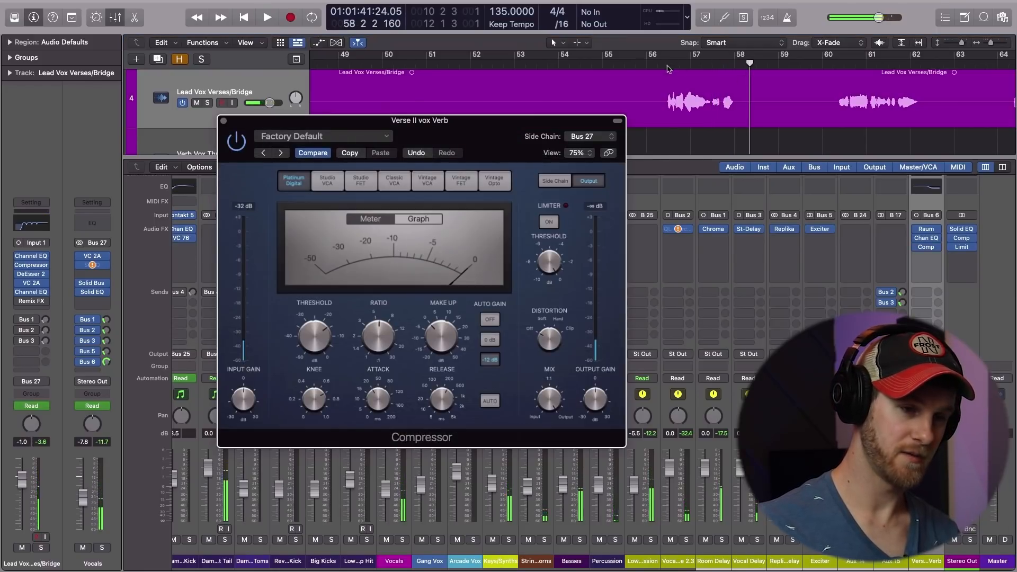
left_click(671, 69)
key("space")
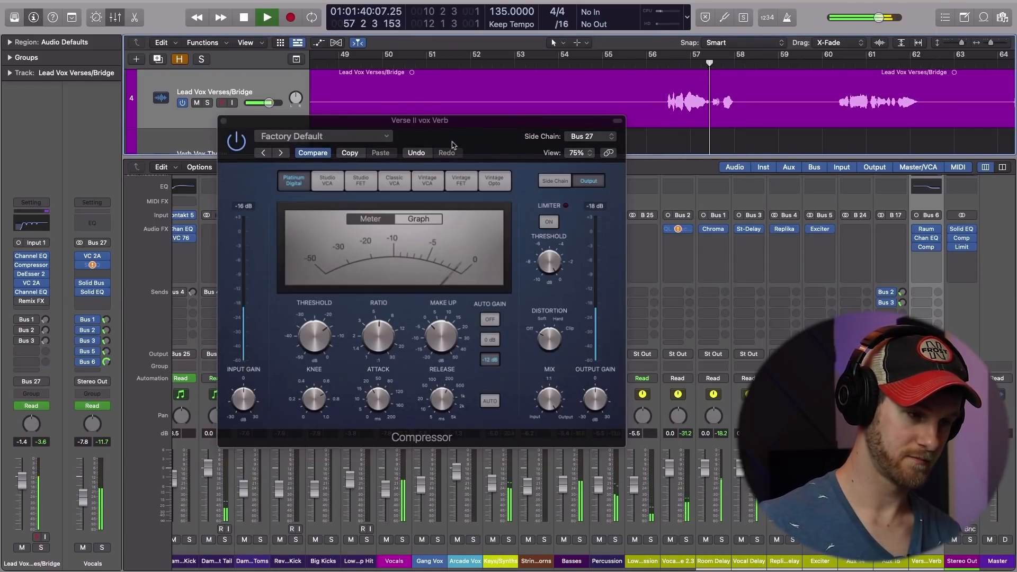
key("space")
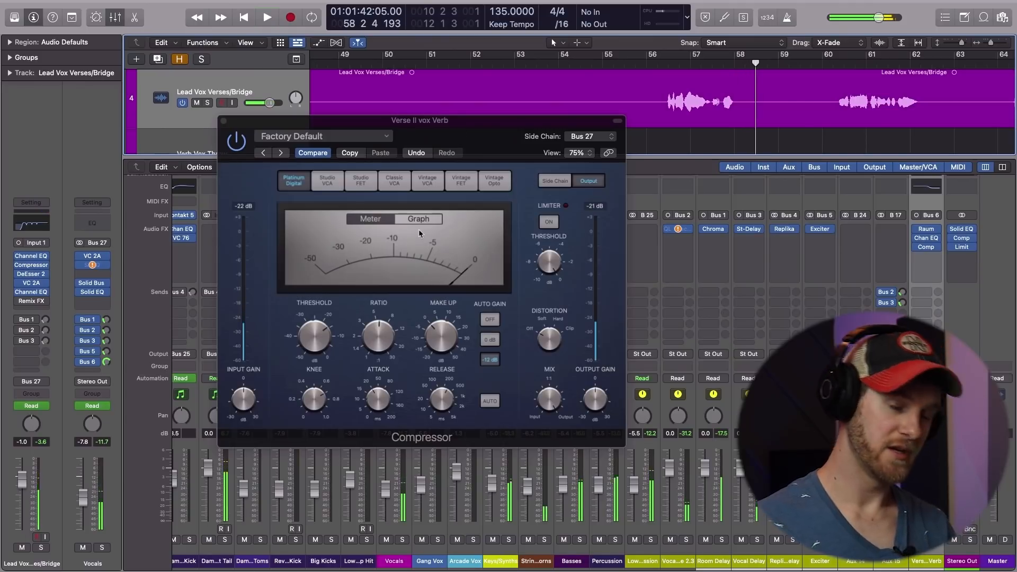
Lower the compressor's threshold and audition the vocal phrase from just after bar 56 with the stronger ducking.
left_click(320, 347)
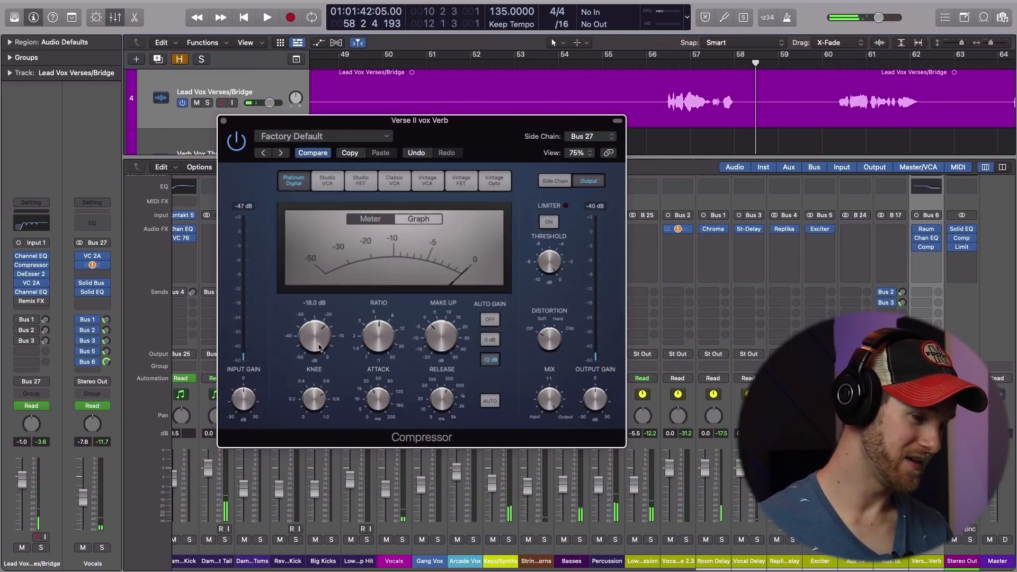
left_click(670, 69)
key("space")
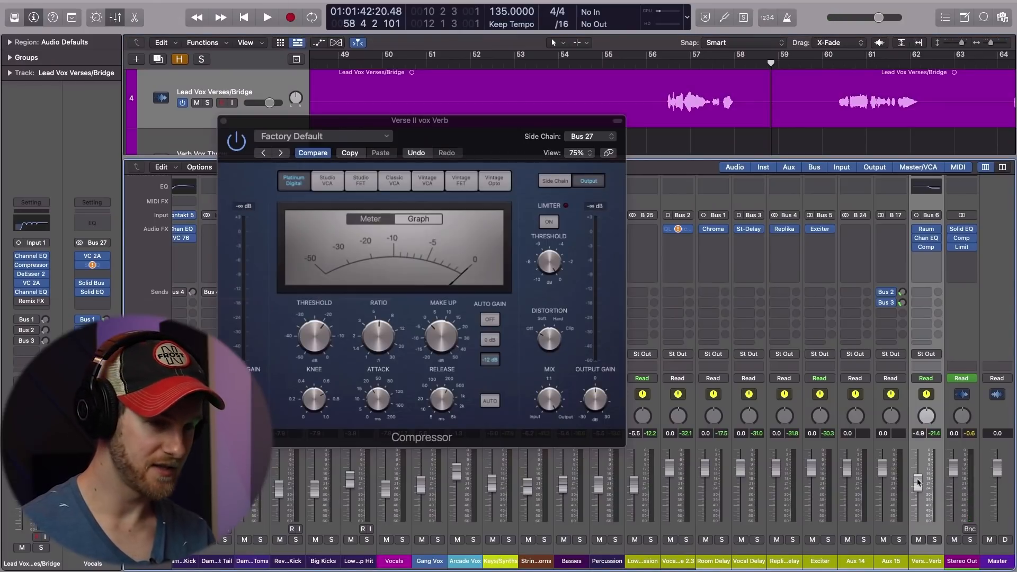
left_click(668, 67)
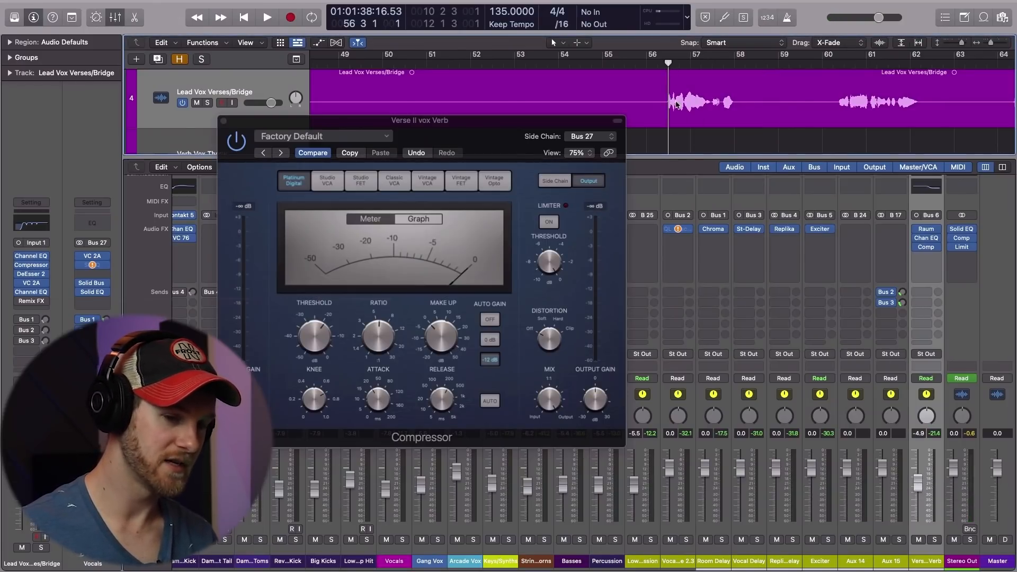
key("space")
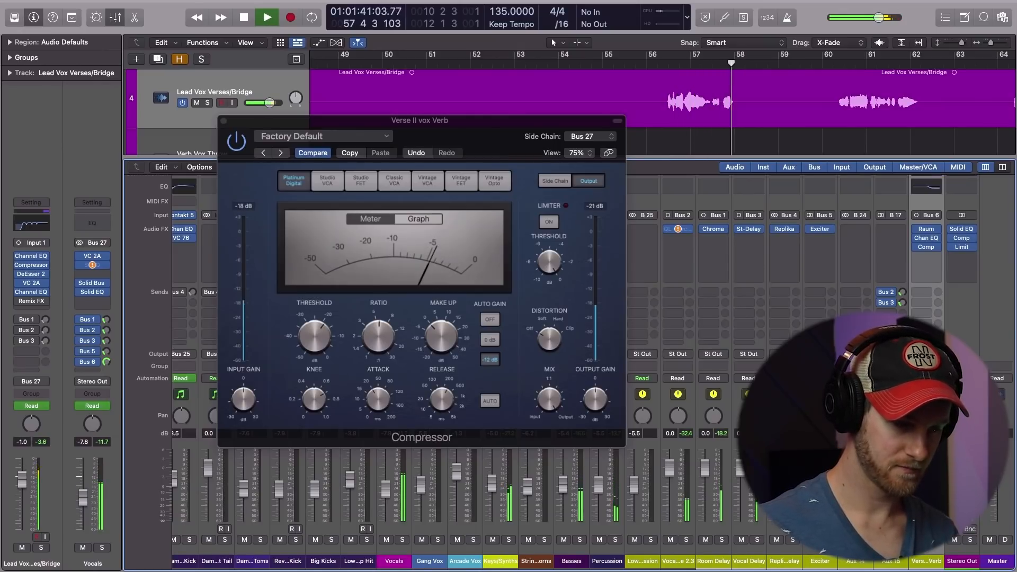
key("space")
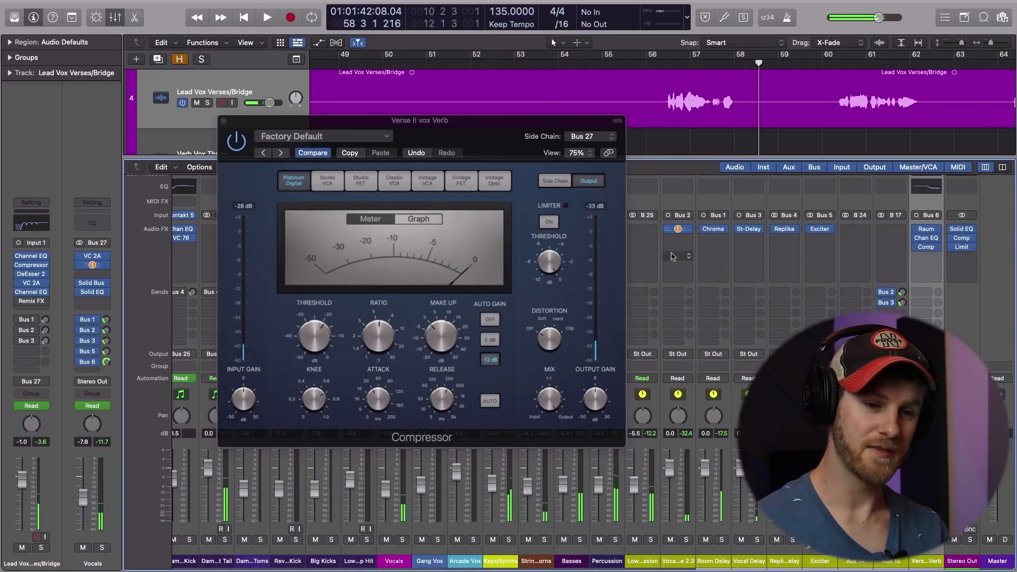